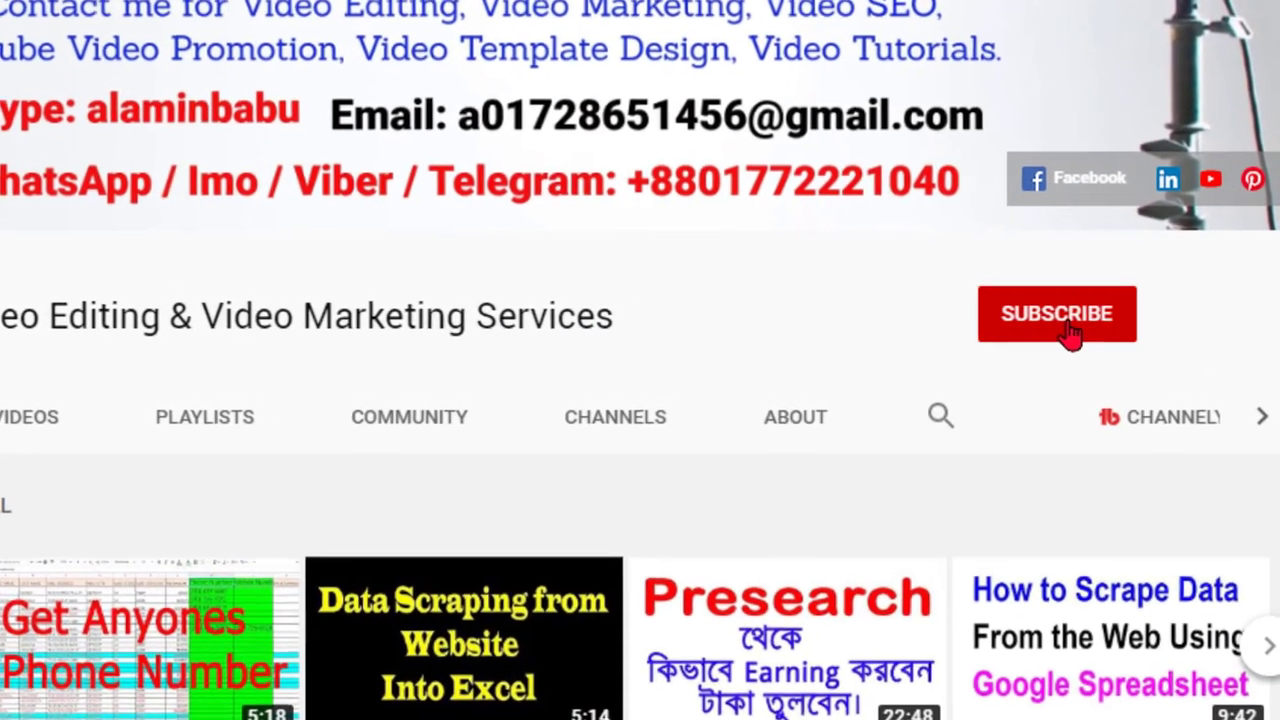
Step: Subscribe to the Video Editing & Video Marketing Services channel with notifications set to All
left_click(1083, 333)
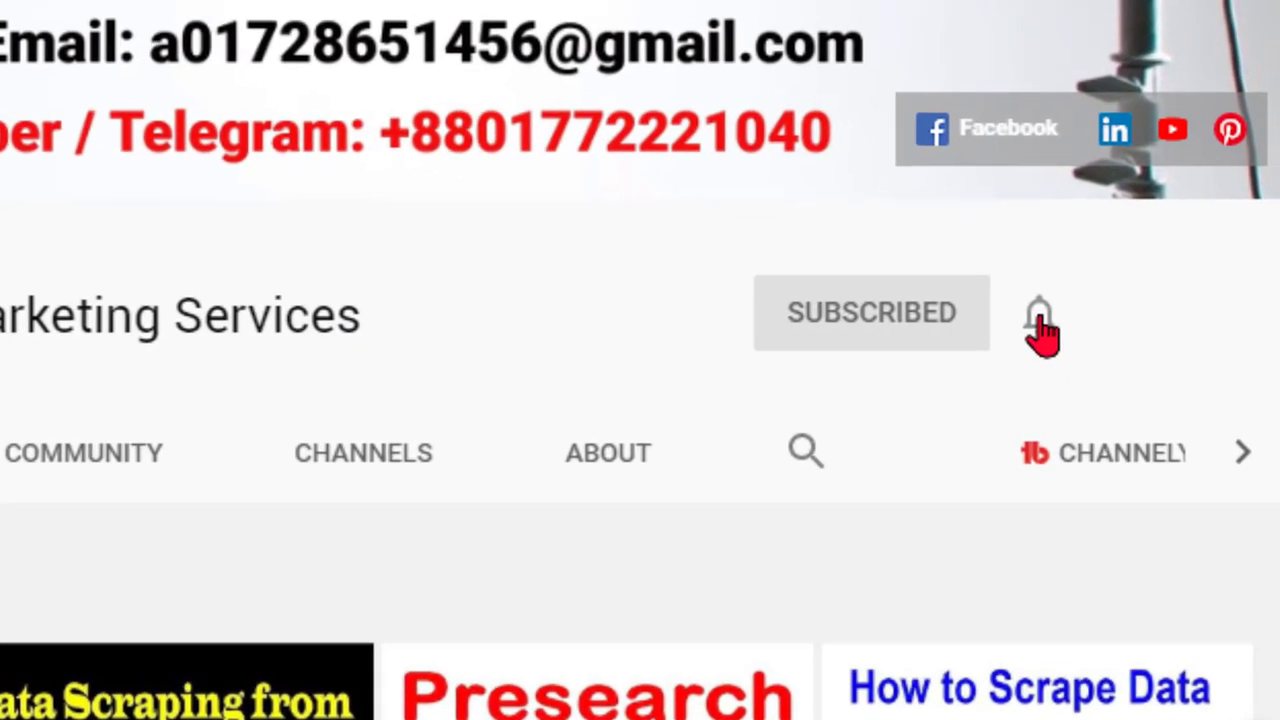
left_click(1062, 320)
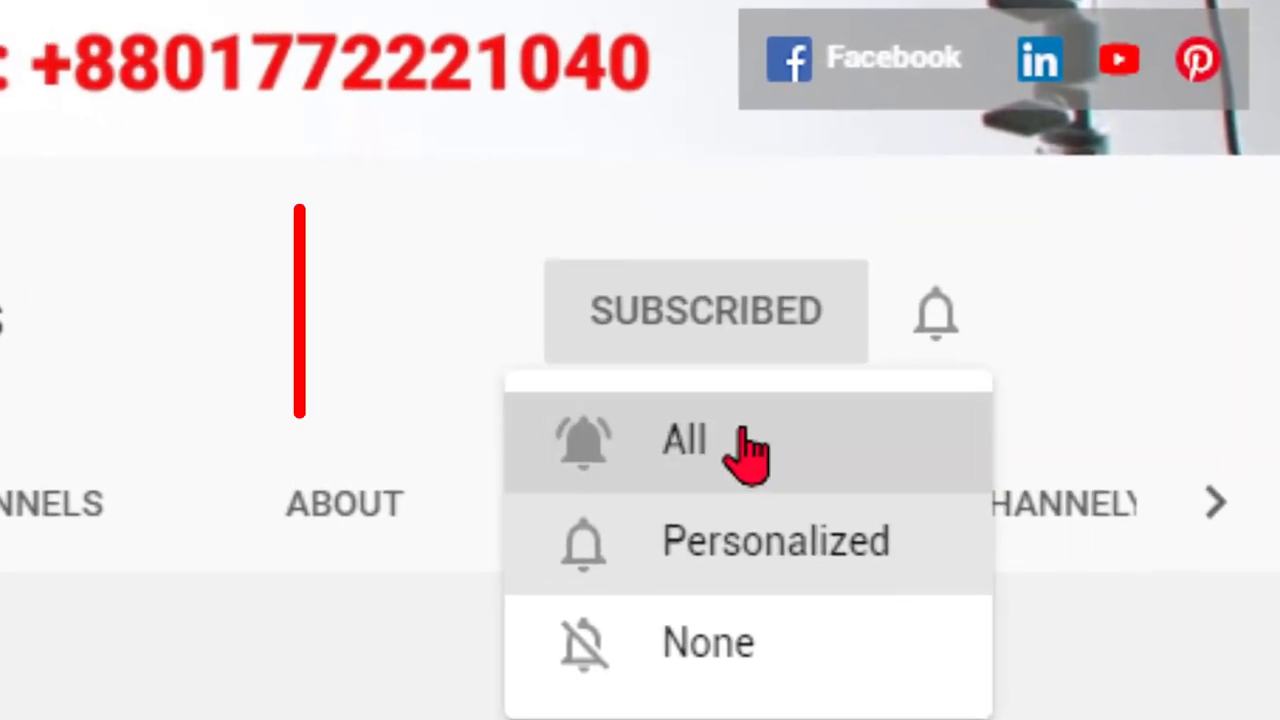
left_click(780, 440)
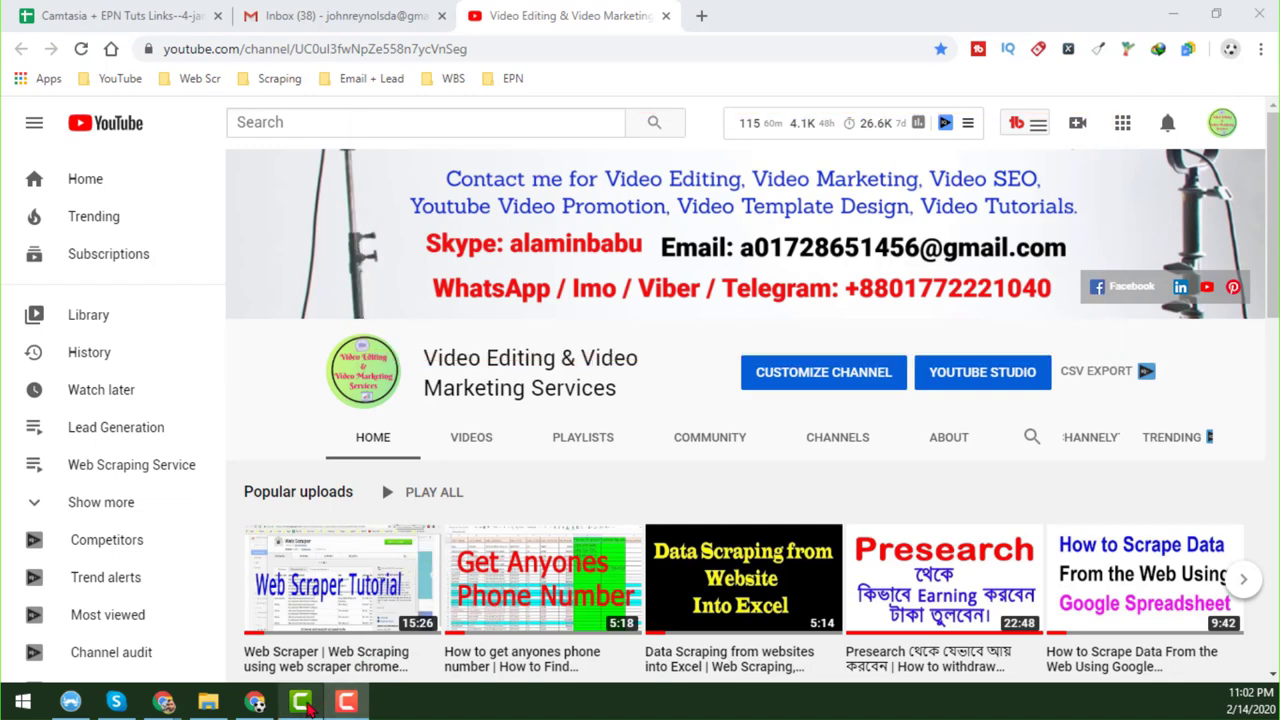
Step: Import Keyboard_Typing_Fast.mp3 into Camtasia's Media Bin and select the clip
left_click(312, 708)
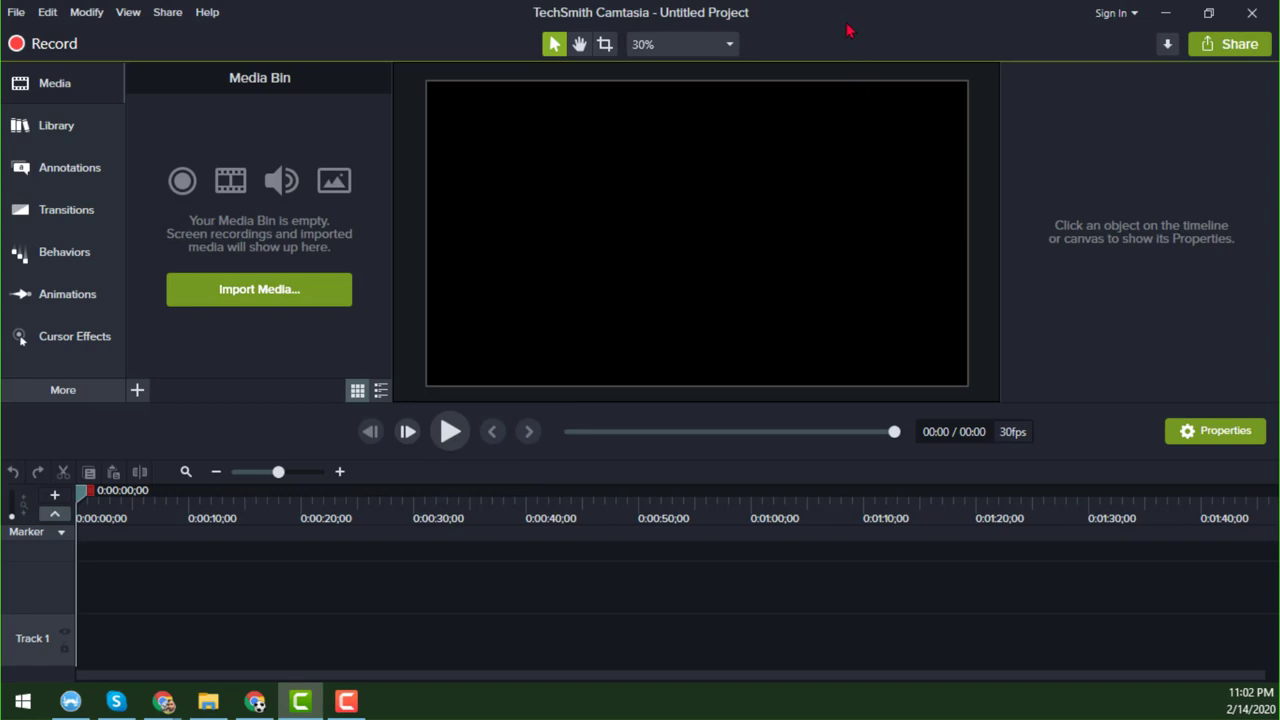
left_click(293, 298)
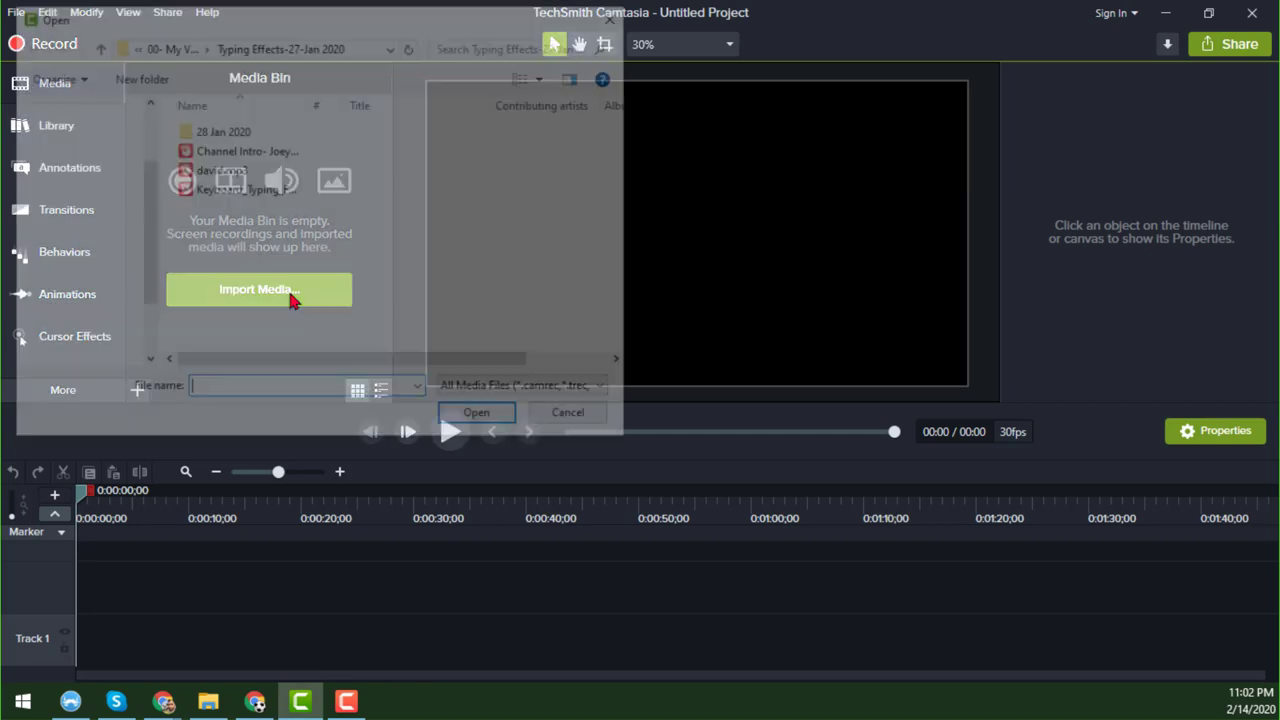
left_click(262, 190)
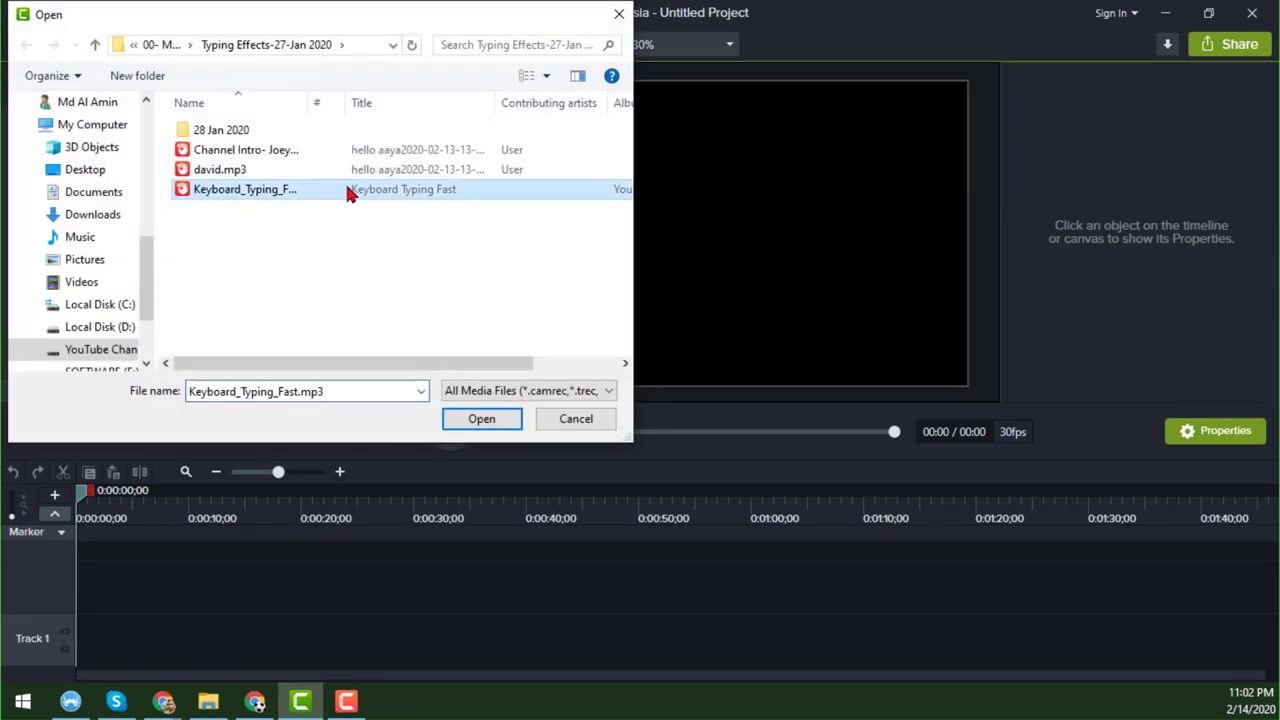
left_click(478, 420)
left_click(479, 420)
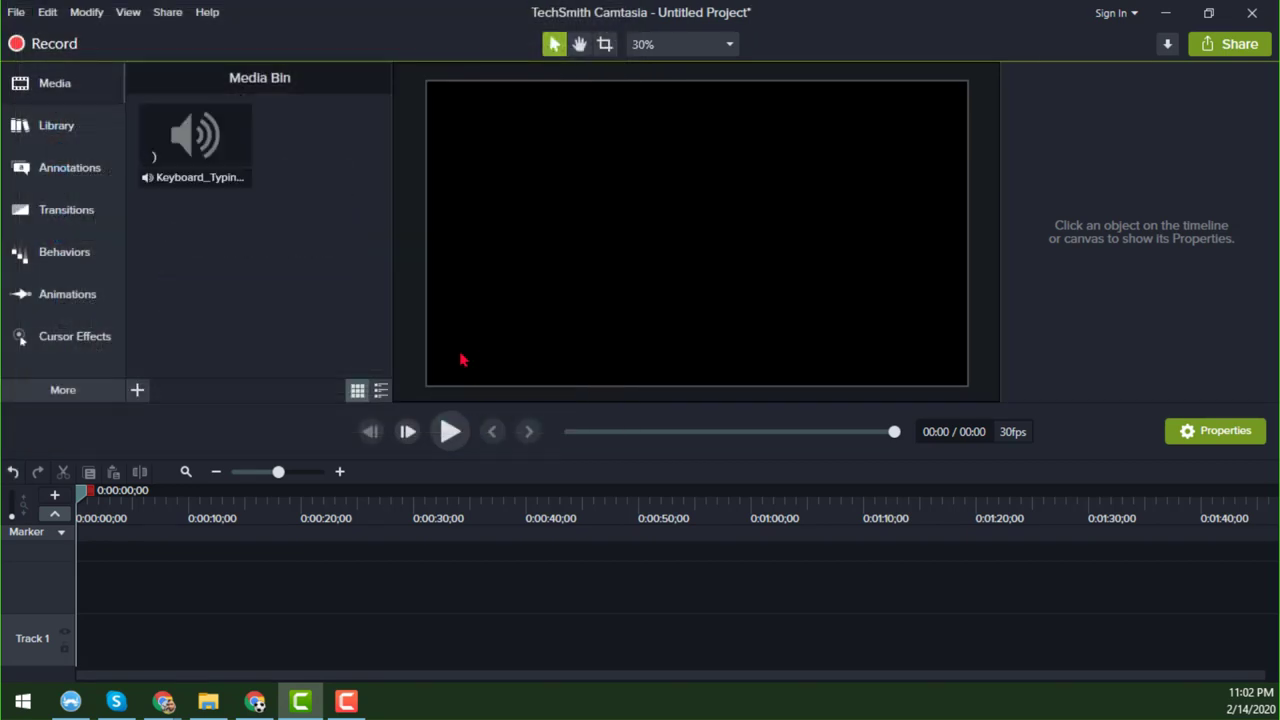
left_click(225, 163)
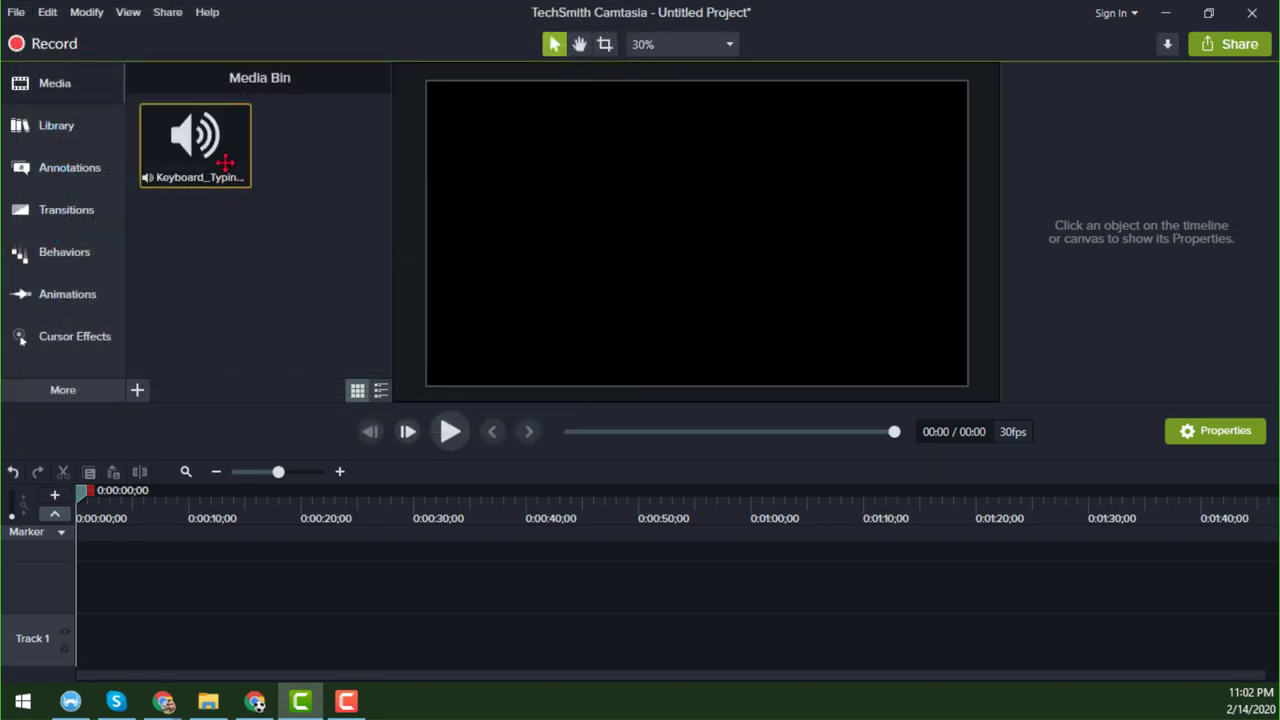
Step: Add Keyboard_Typing_Fast to Track 1 at the playhead, raise its volume, and start saving
right_click(210, 155)
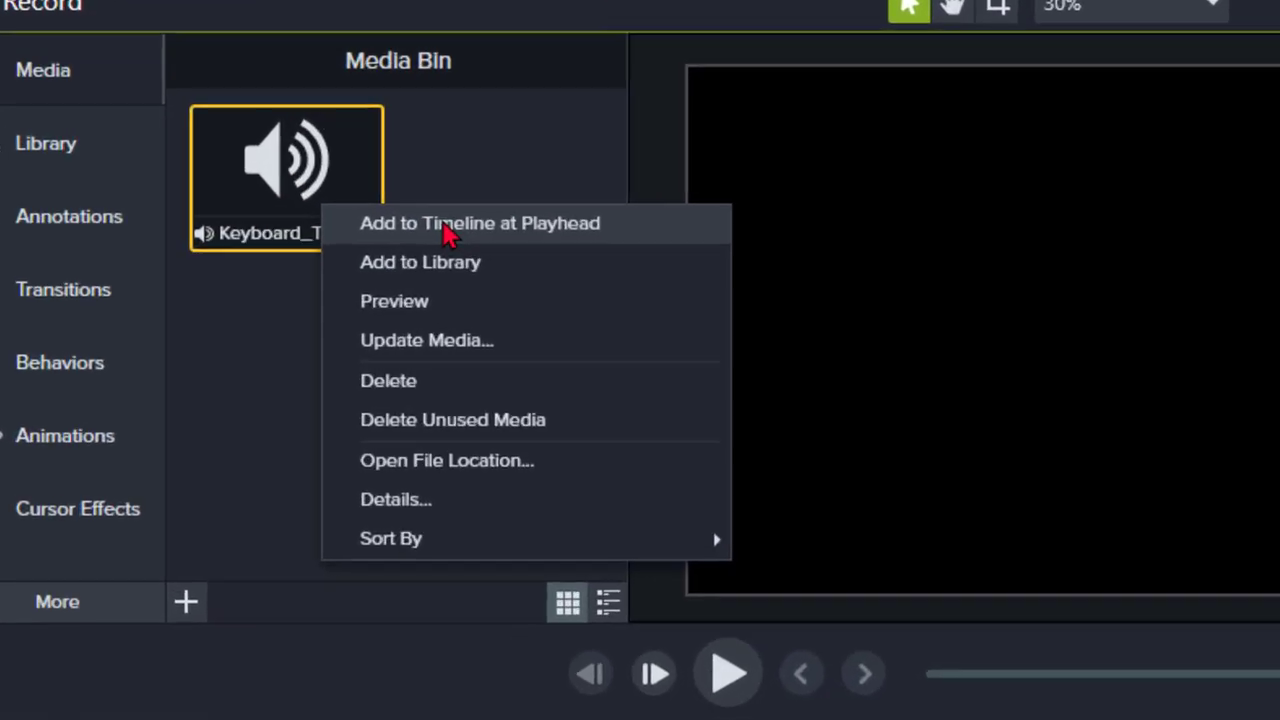
left_click(487, 237)
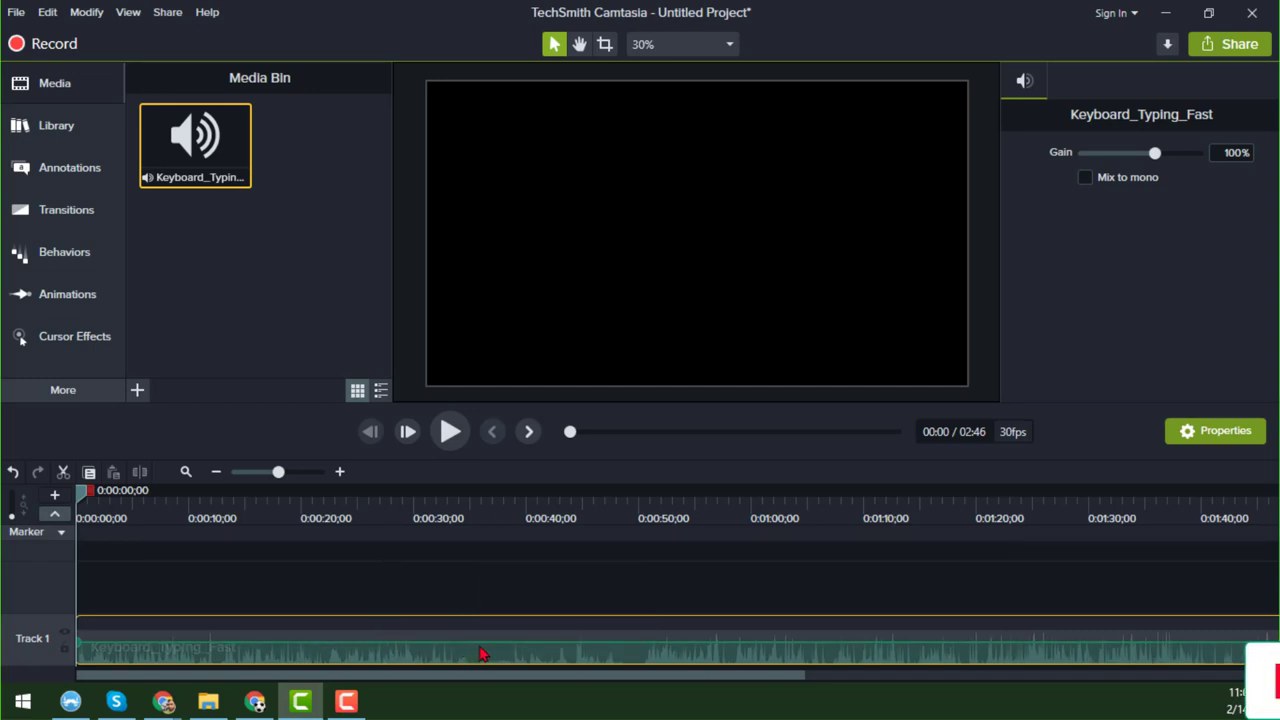
left_click_drag(481, 640, 486, 621)
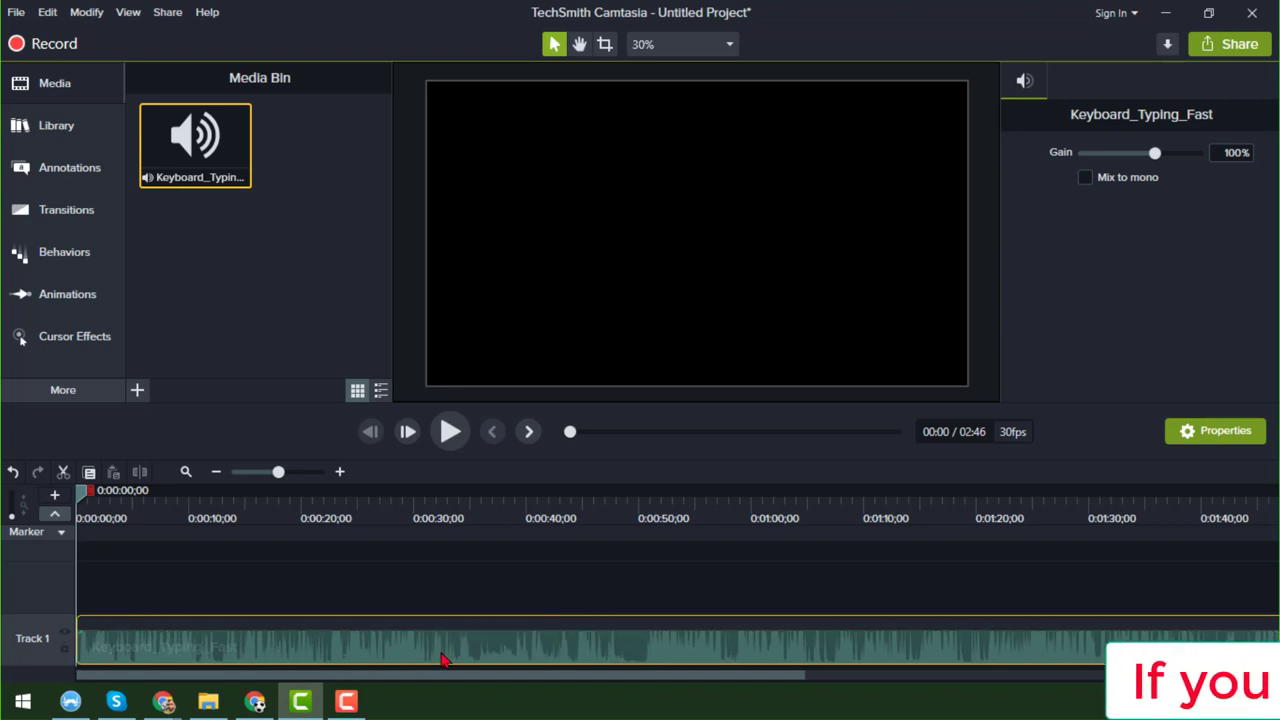
key("ctrl+s")
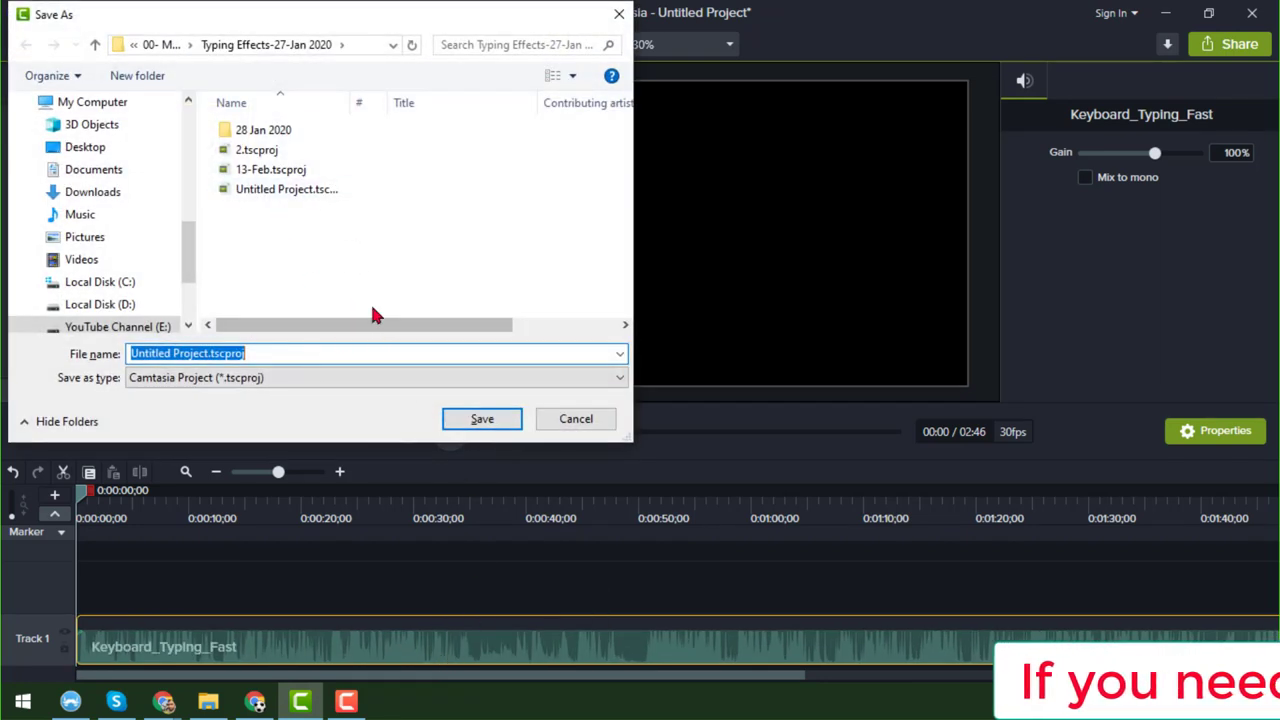
Step: Save the project as Untitled Project.tscproj, overwriting the existing file
left_click(483, 419)
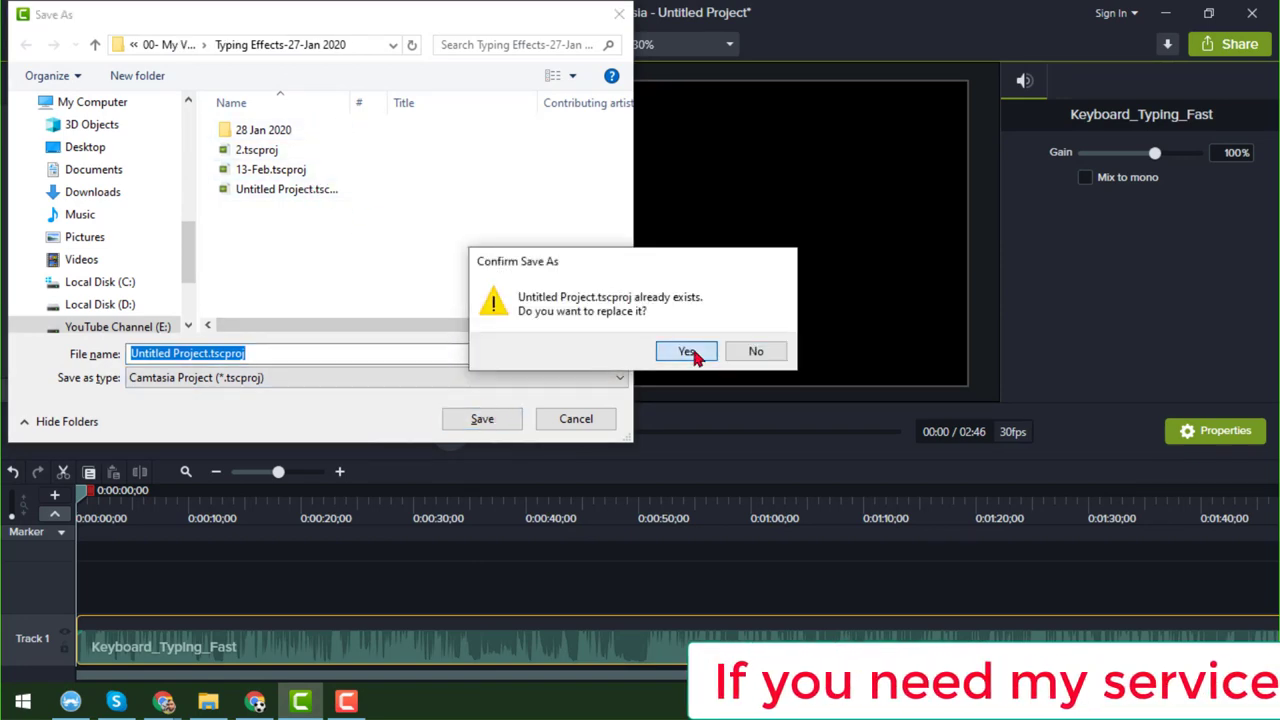
left_click(689, 352)
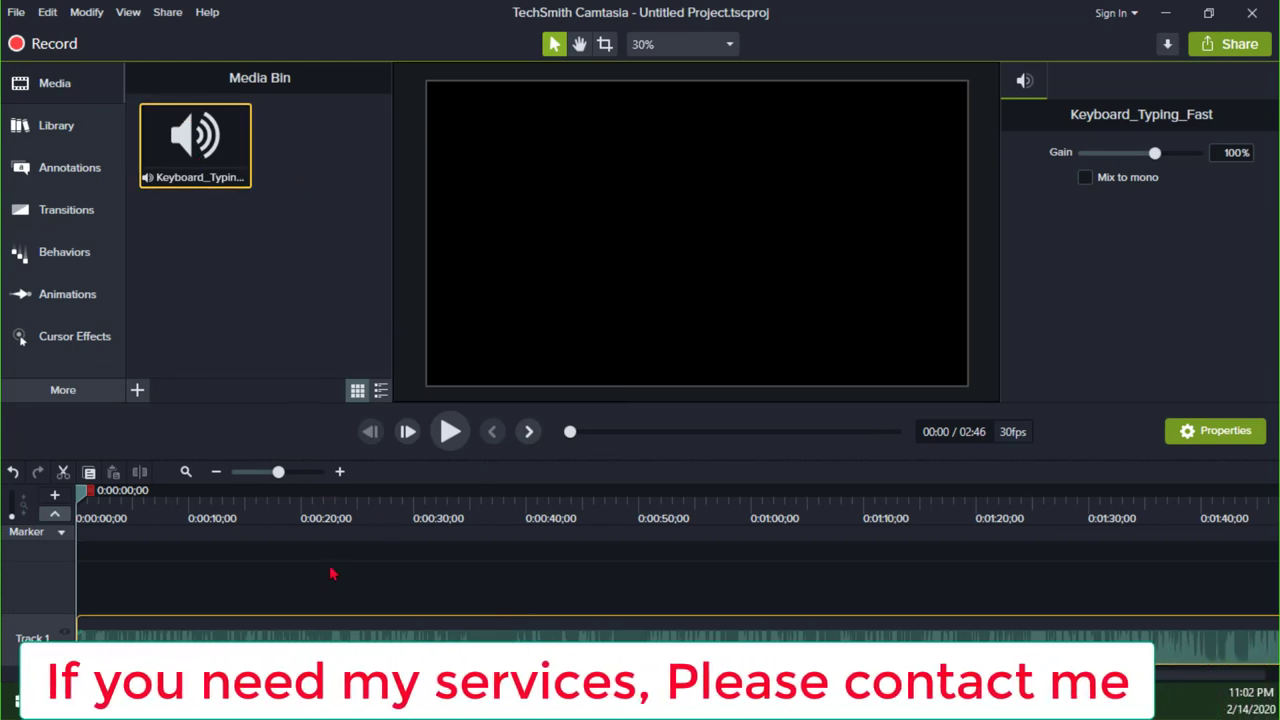
left_click(450, 432)
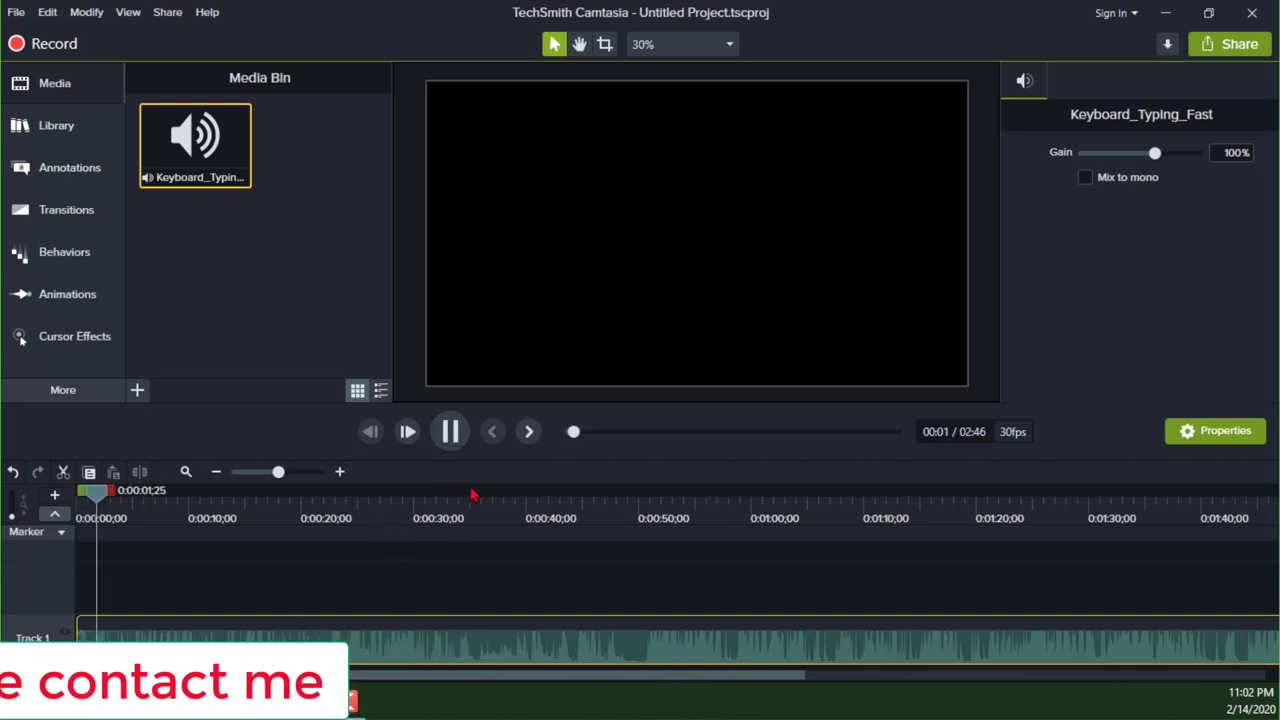
left_click(458, 436)
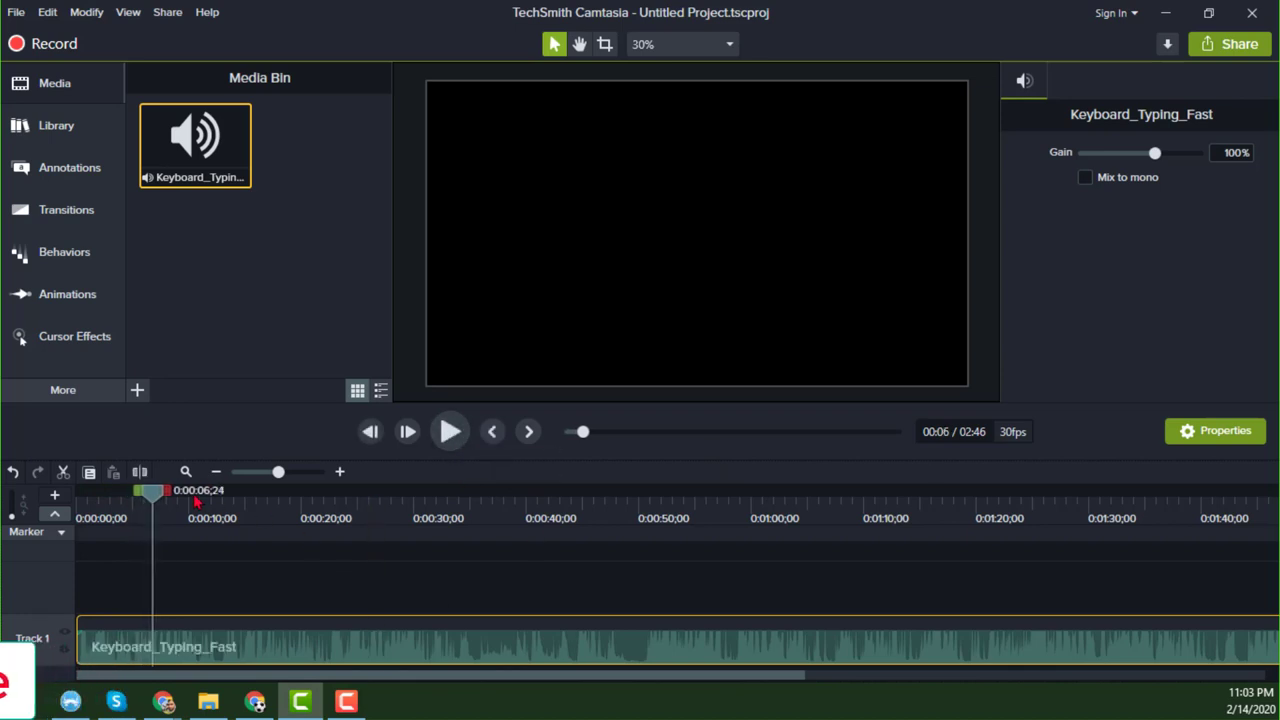
left_click_drag(152, 491, 76, 512)
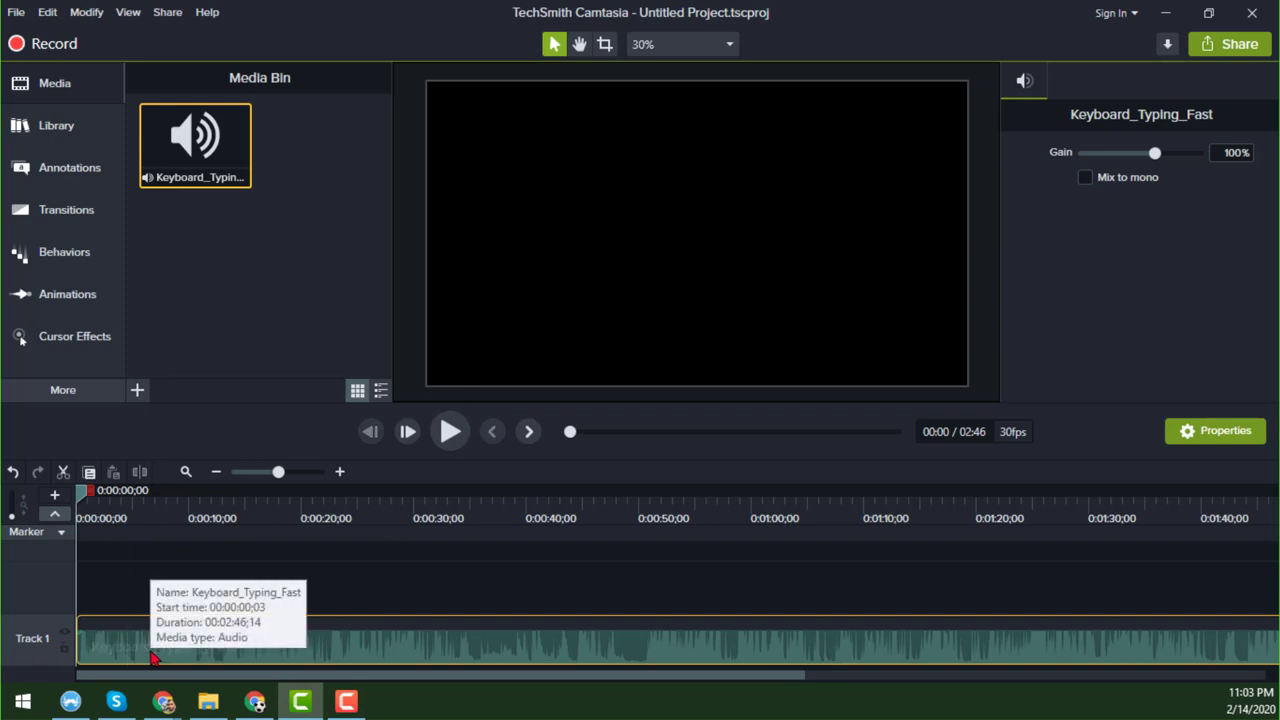
left_click(517, 380)
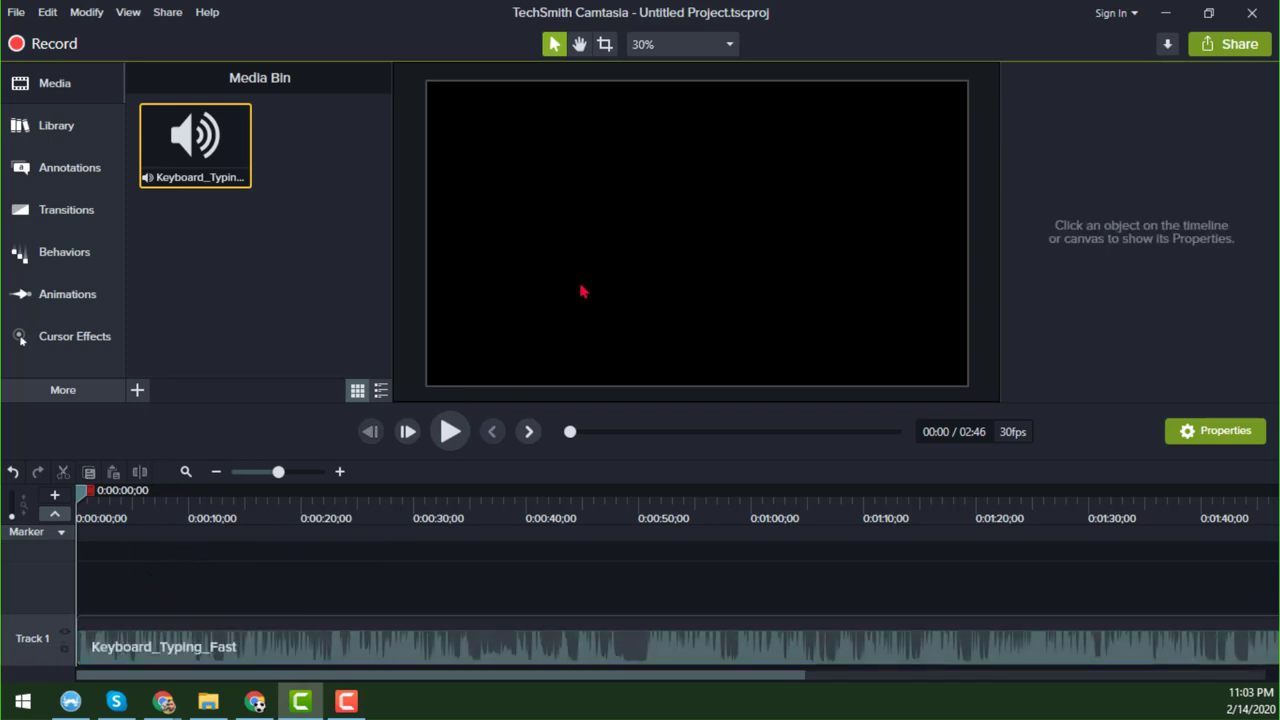
Step: Add an ABC text callout reading 'Please subscribe to my youTube Channel' and widen it on both sides
left_click(103, 171)
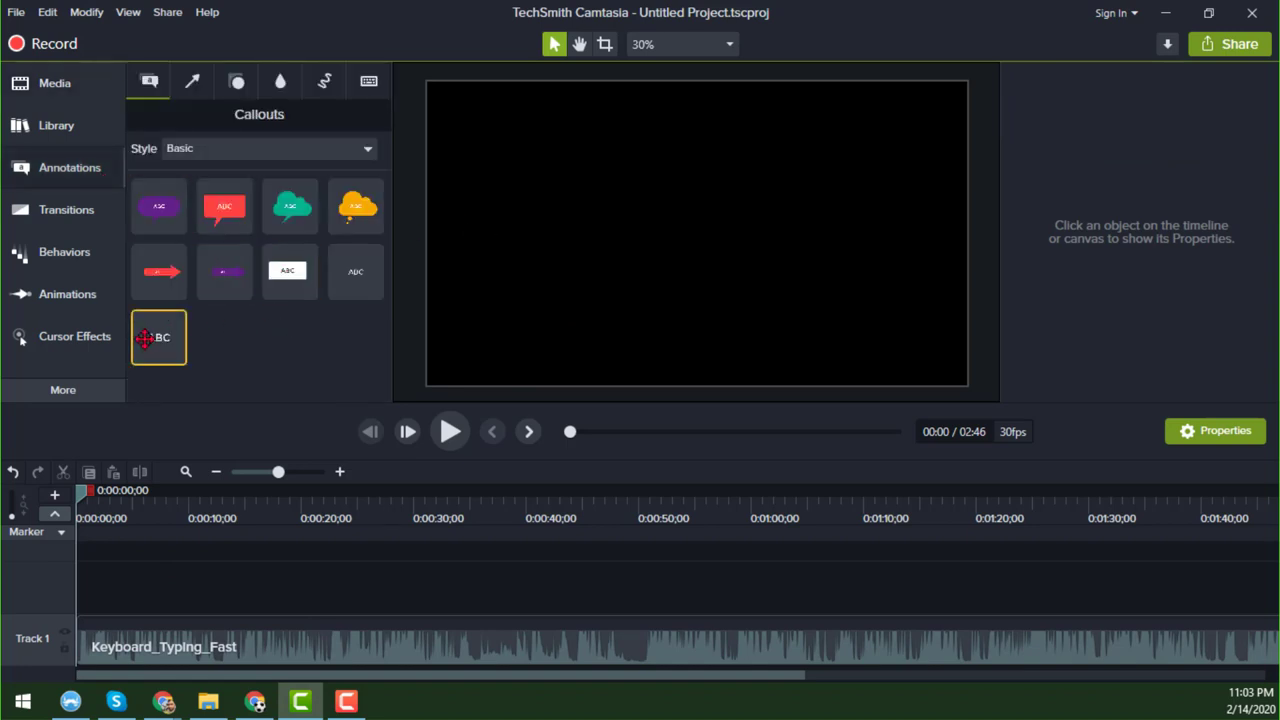
left_click_drag(239, 343, 586, 249)
type("Please subscribe to my youTube Channe")
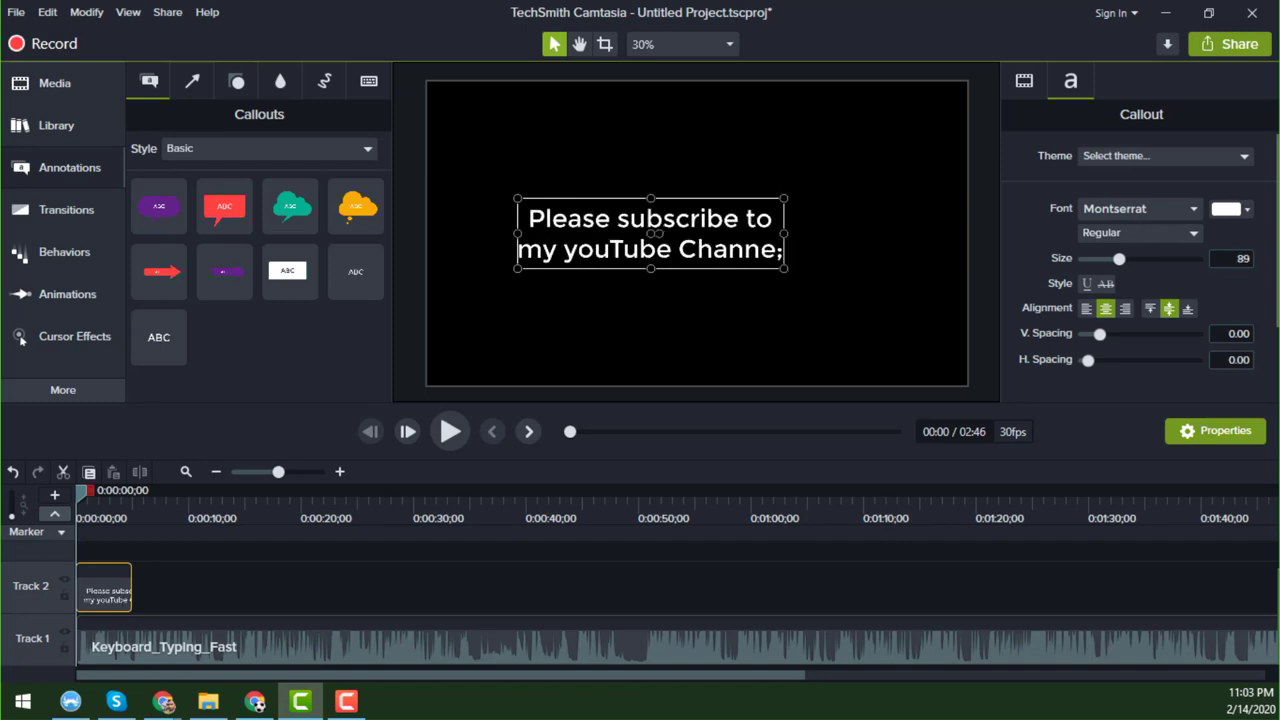
type("l")
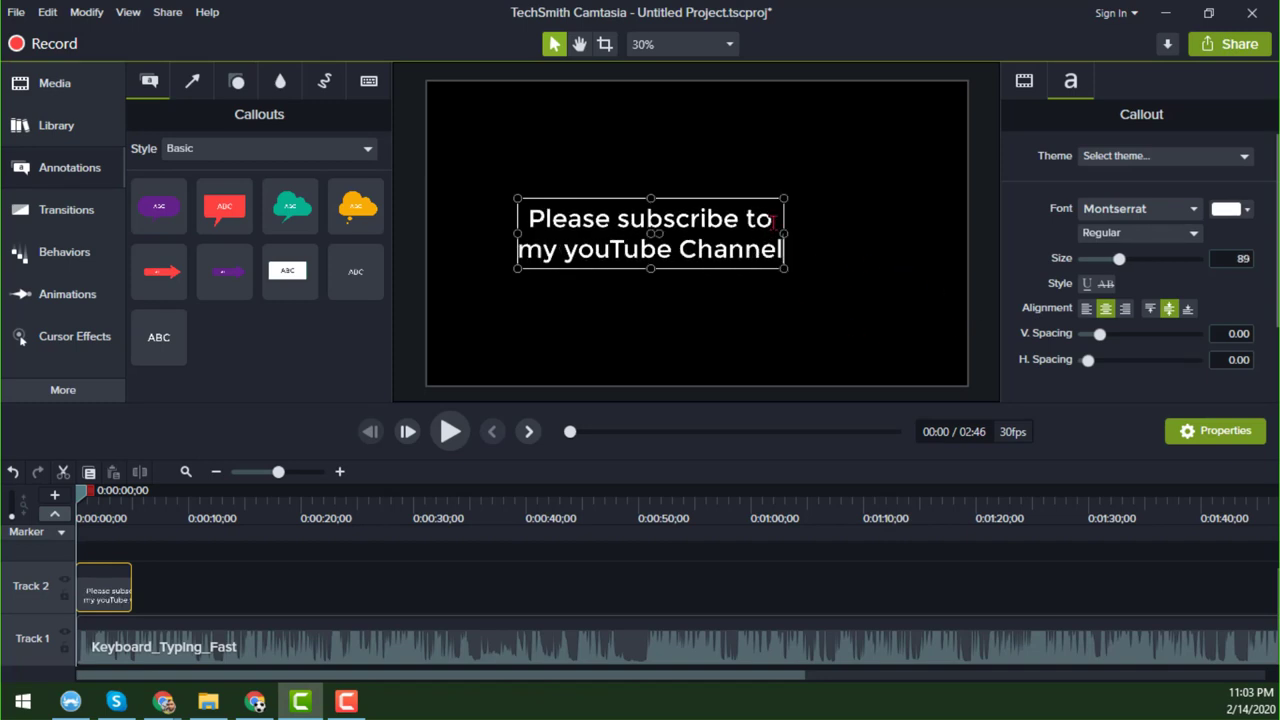
left_click_drag(783, 234, 939, 234)
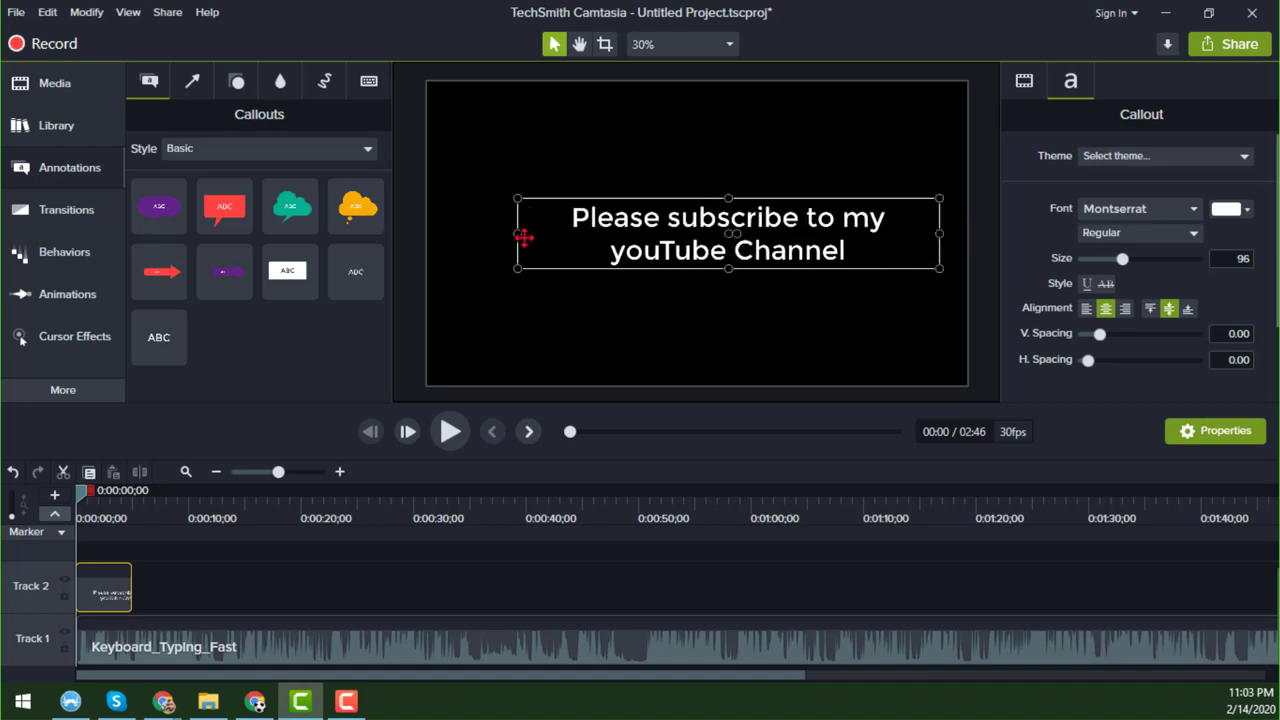
left_click_drag(517, 234, 440, 234)
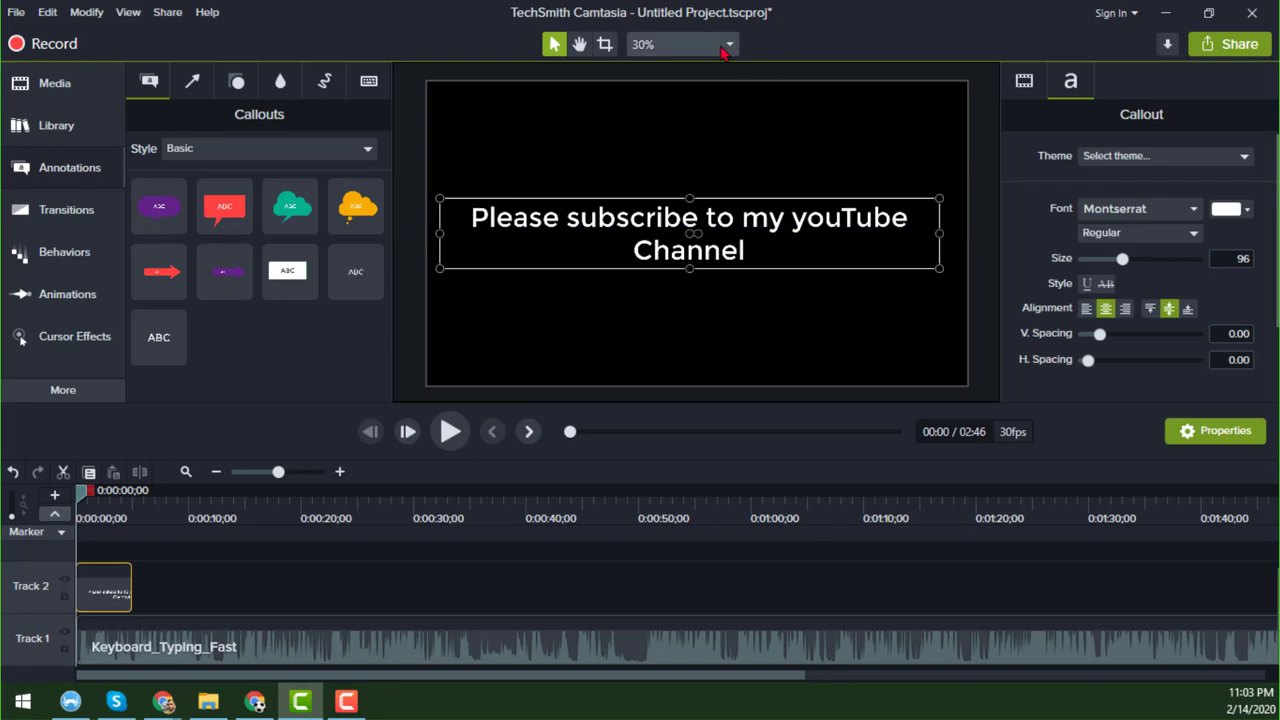
Step: Set the project frame rate to 60 fps in Project Settings, then nudge the callout right
left_click(724, 52)
left_click(716, 279)
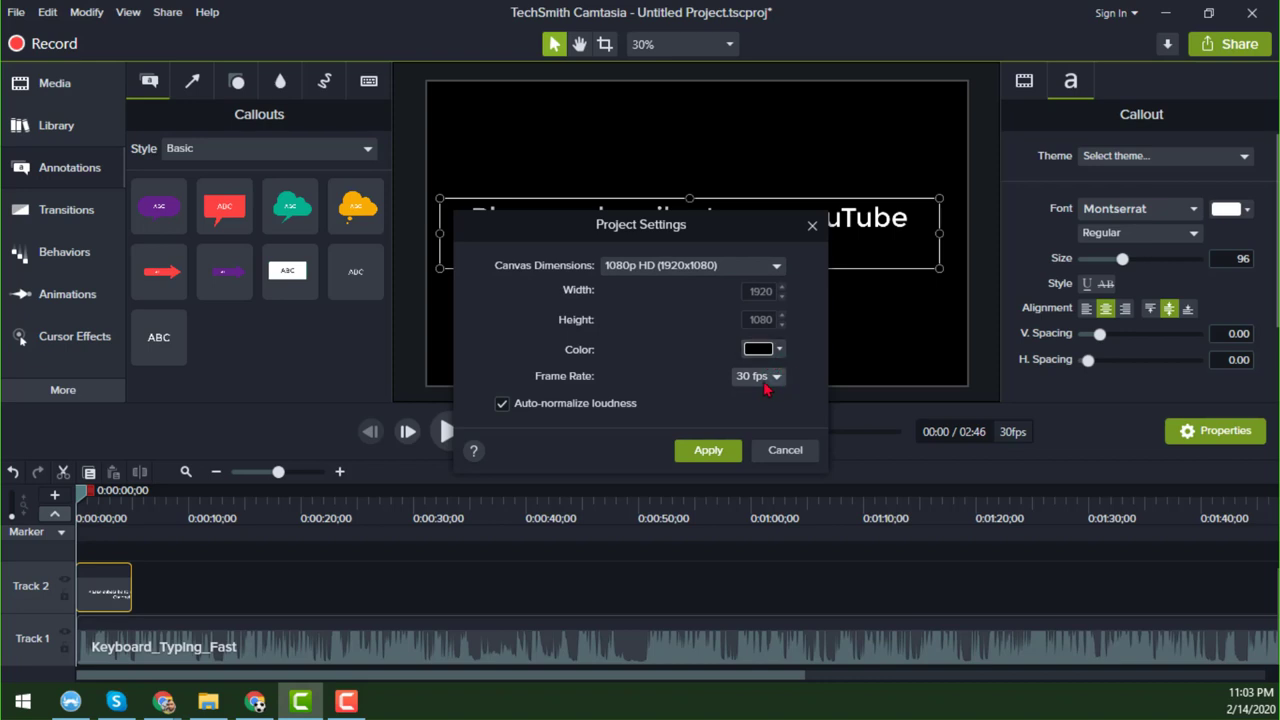
left_click(764, 377)
left_click(760, 419)
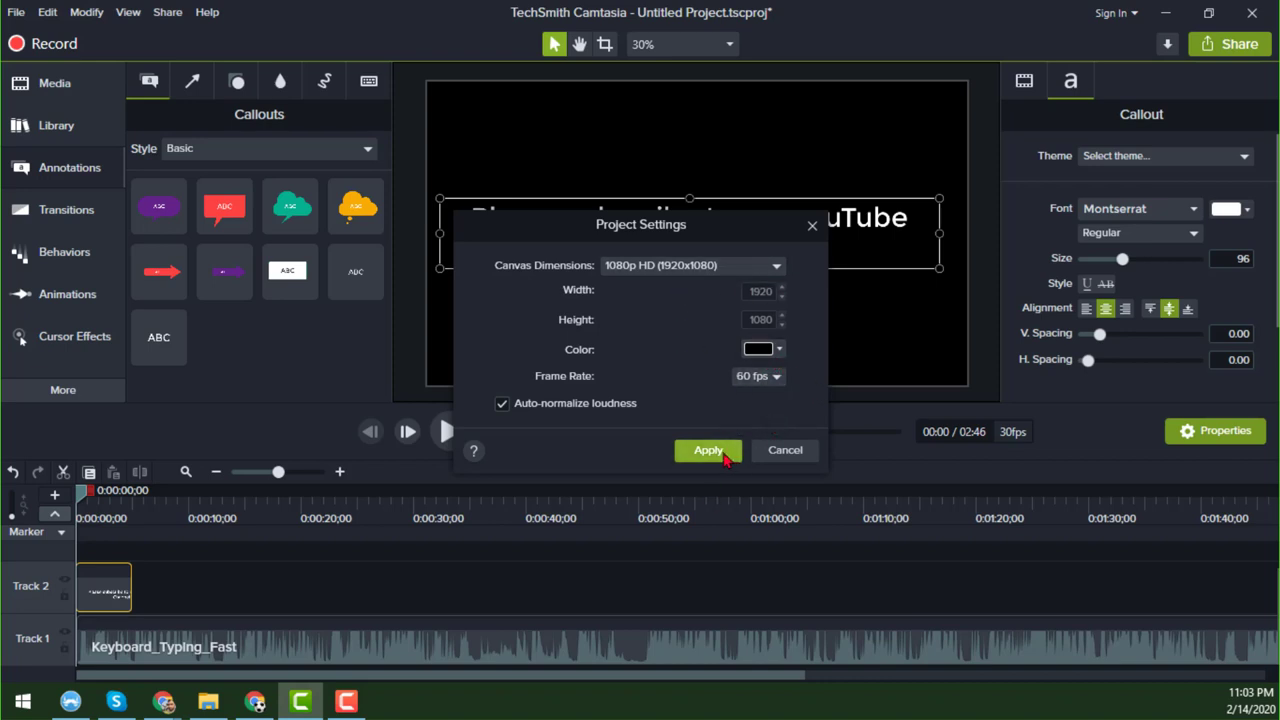
left_click(708, 451)
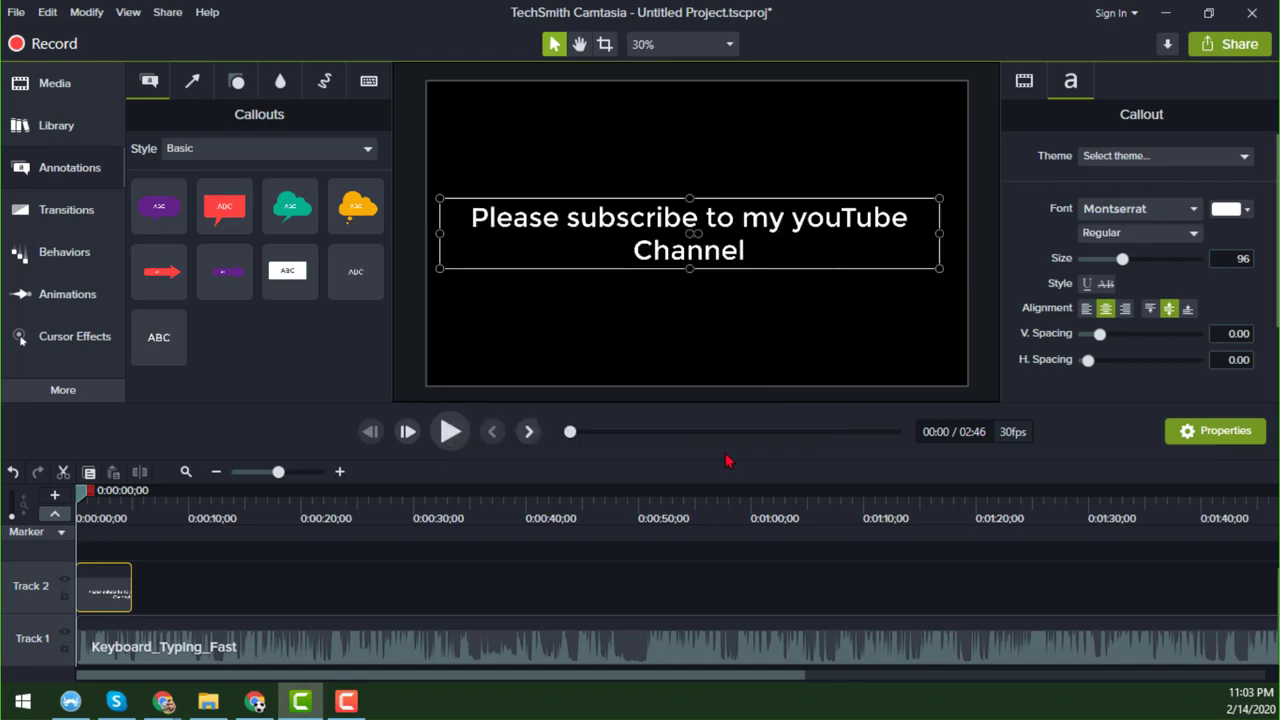
left_click(776, 171)
left_click_drag(800, 237, 808, 217)
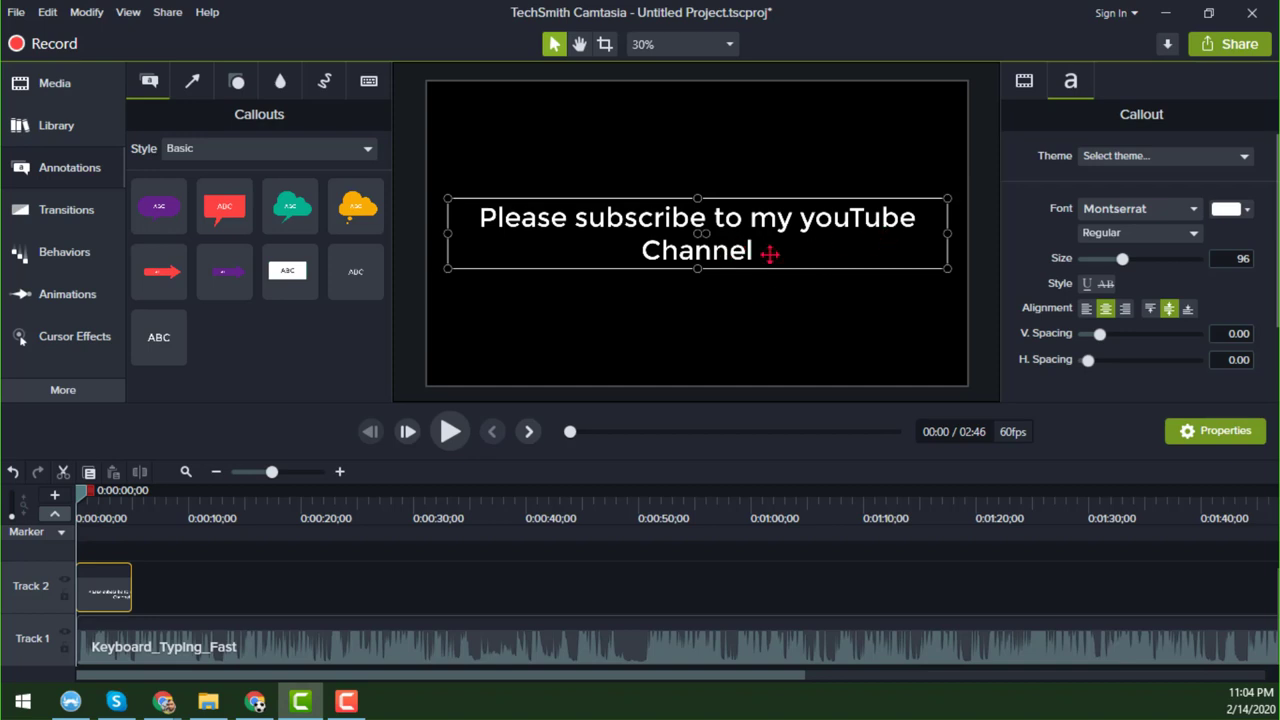
Step: Nudge the subscribe callout slightly higher on the canvas
left_click_drag(769, 254, 777, 249)
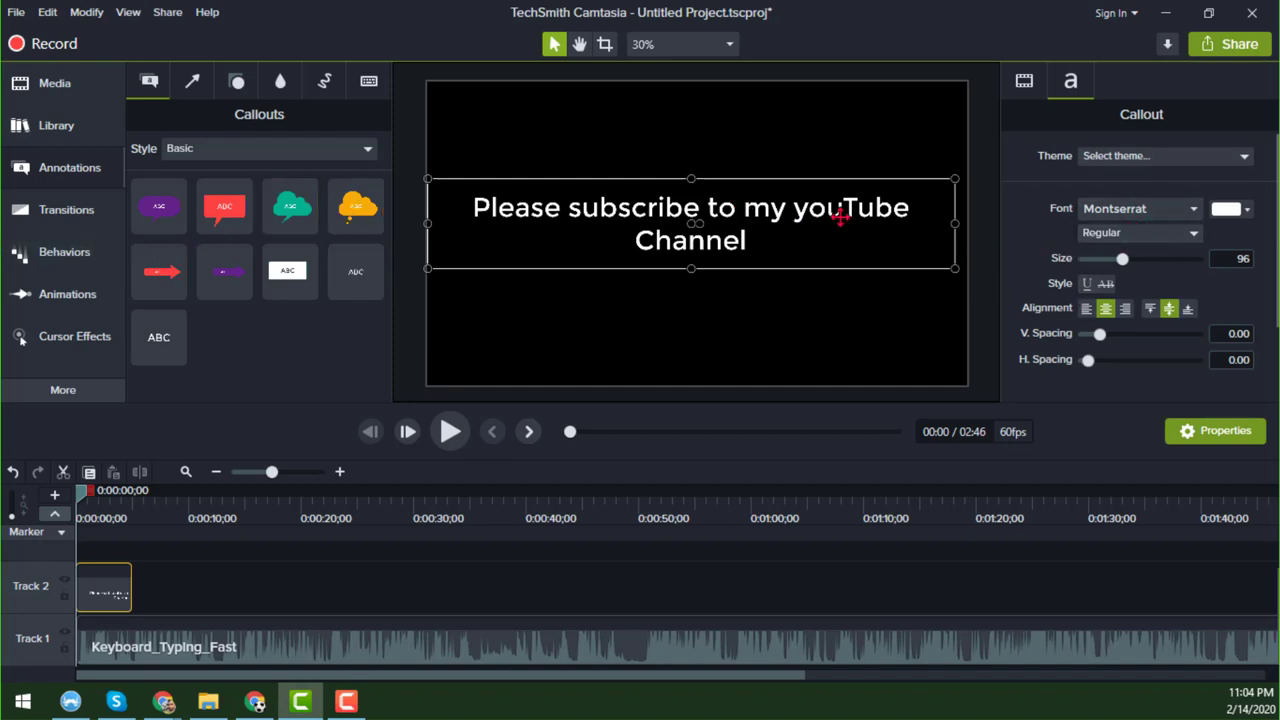
Step: Set the subscribe callout's font to Prestige Elite Std
left_click(1195, 210)
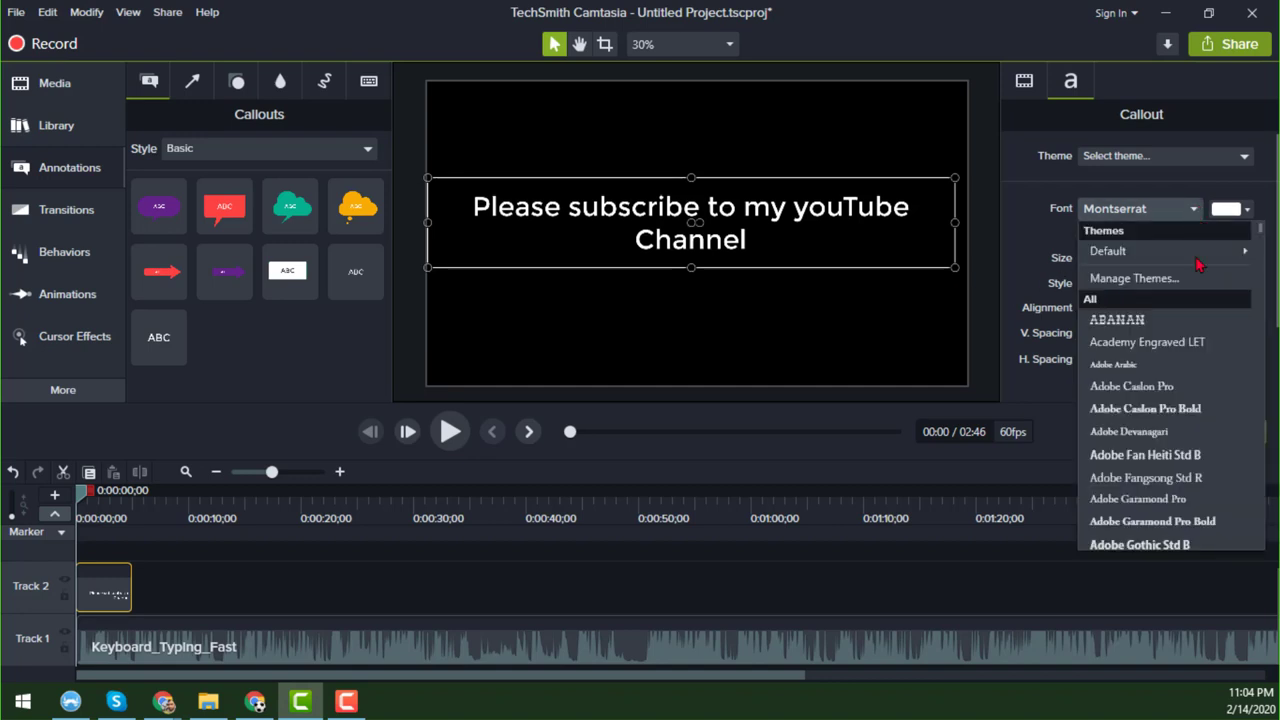
scroll(1190, 300, "down", 20)
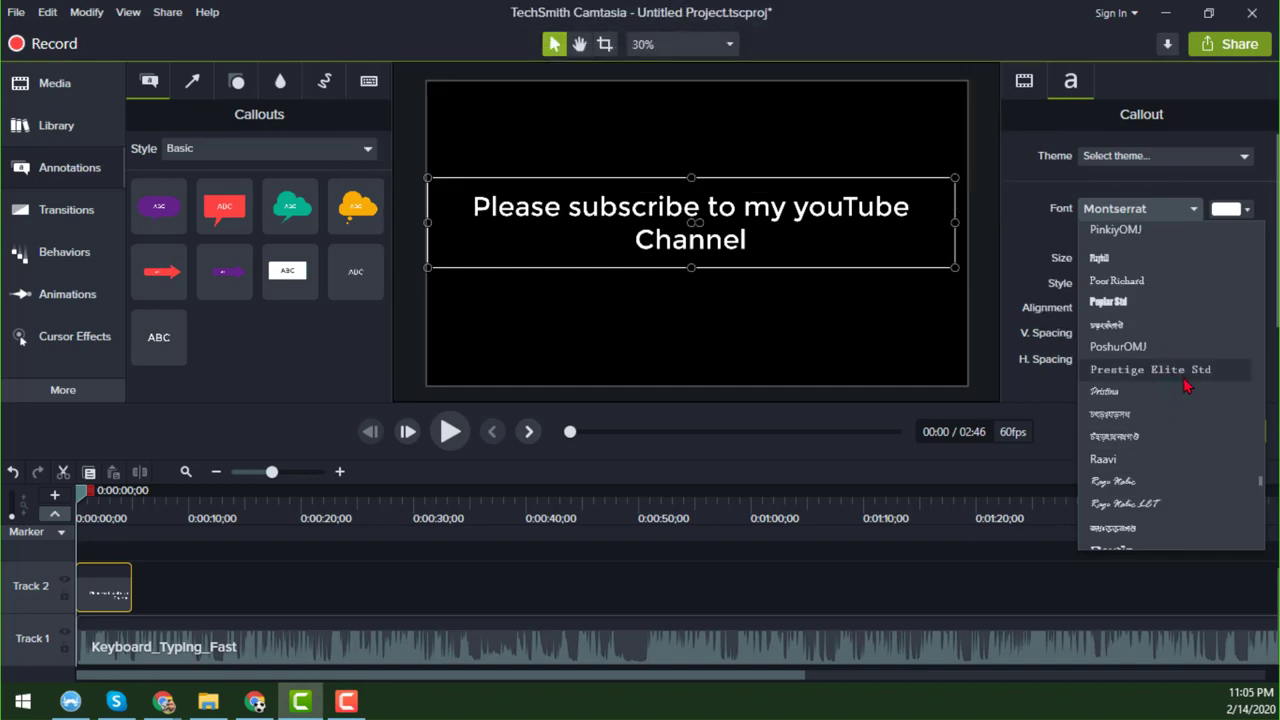
left_click(1184, 372)
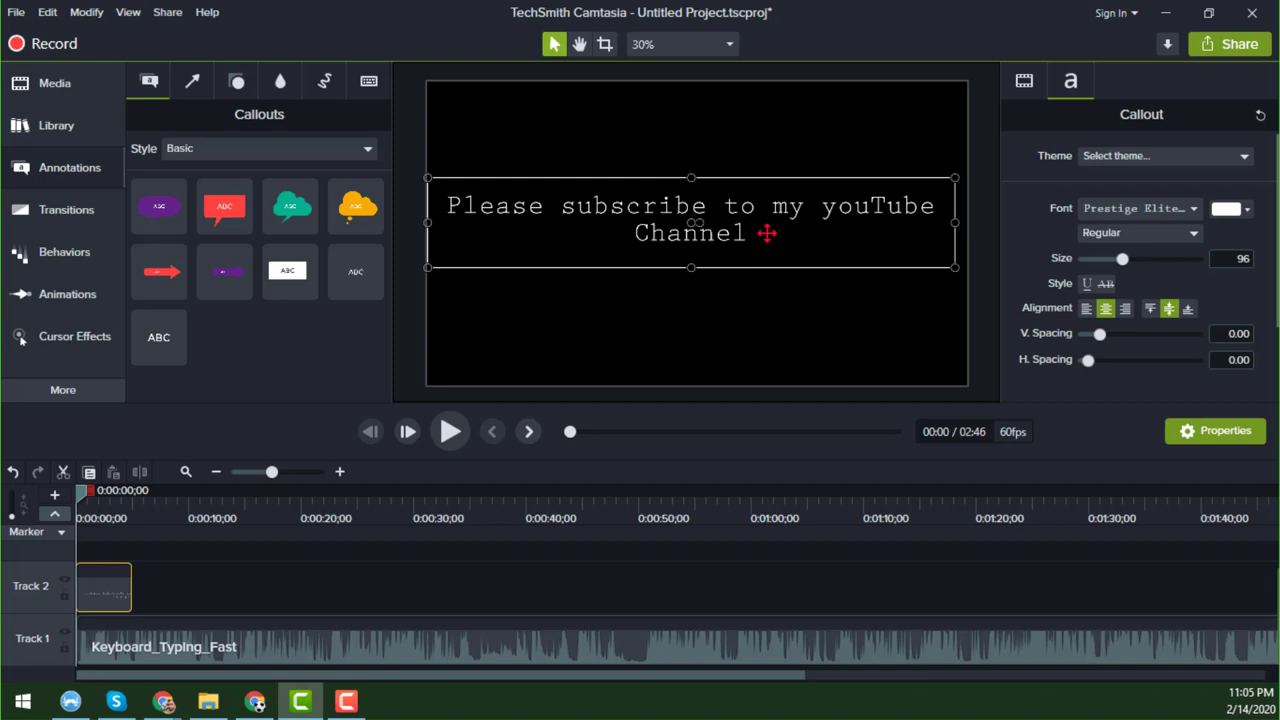
left_click(728, 305)
left_click(701, 236)
Step: Drag the Reveal behavior from the Behaviors library onto the subscribe callout
left_click(90, 277)
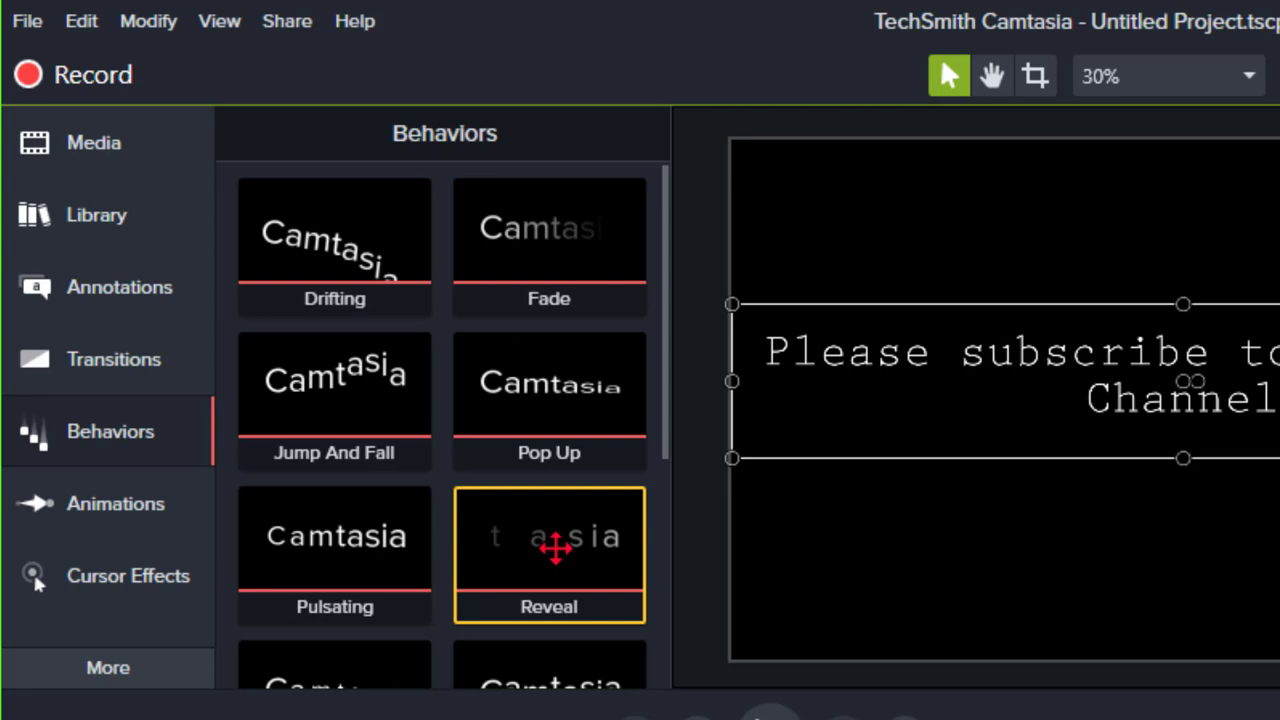
right_click(567, 549)
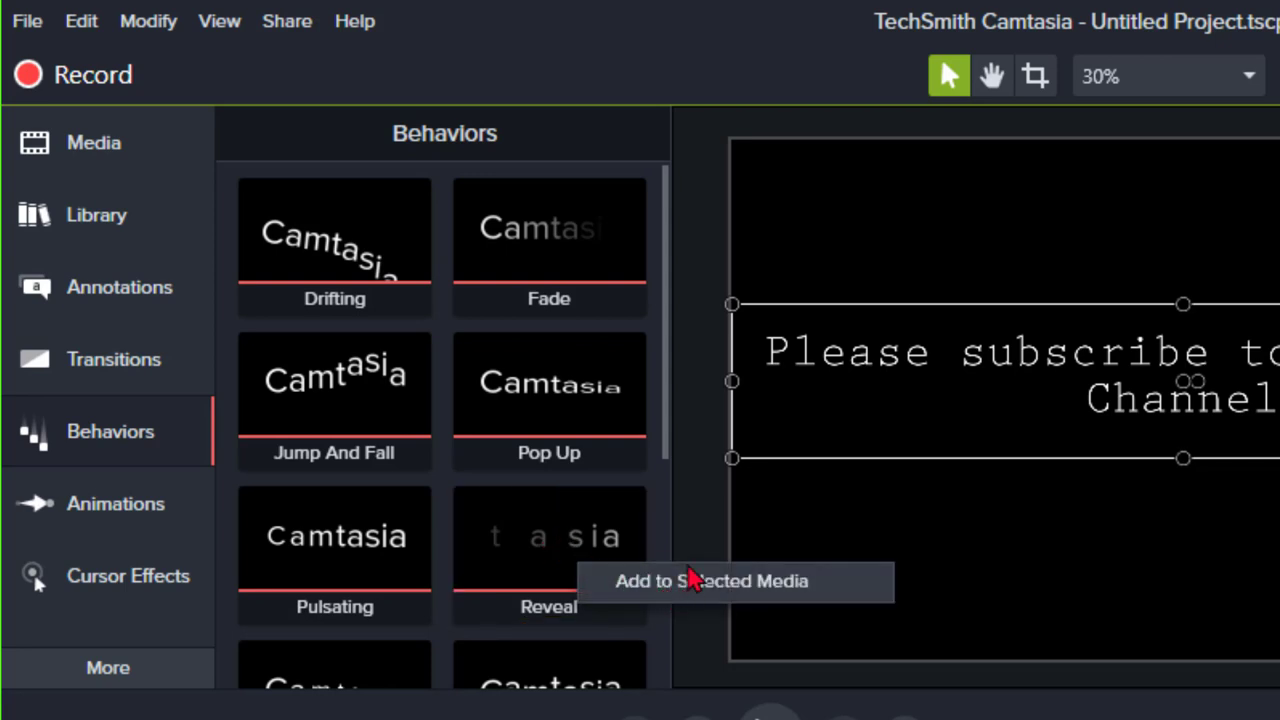
left_click(500, 545)
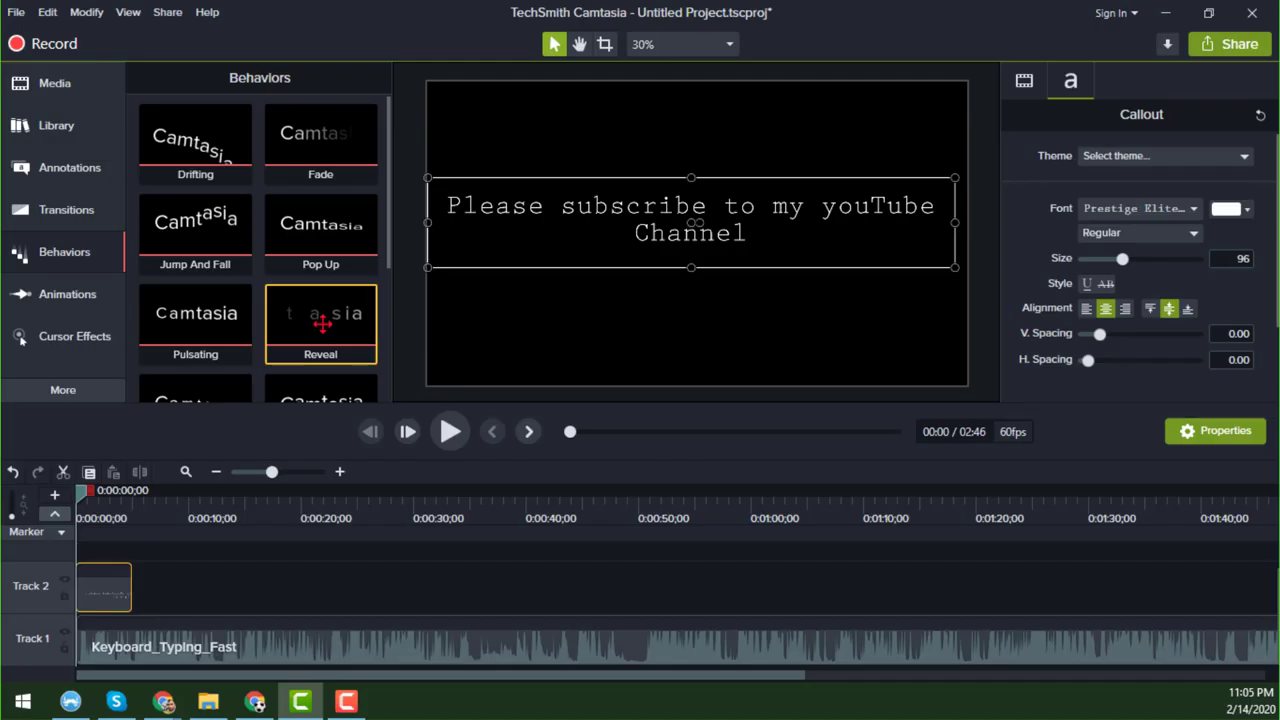
right_click(552, 554)
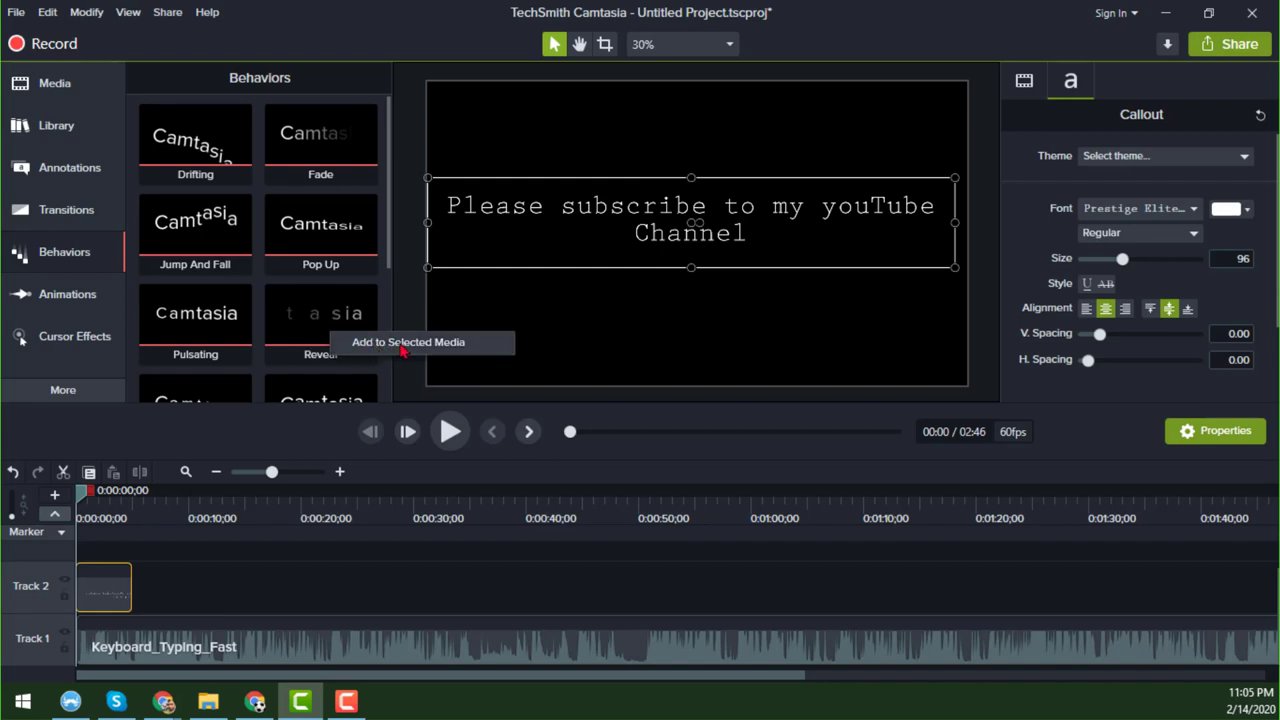
left_click(309, 315)
left_click_drag(316, 318, 690, 223)
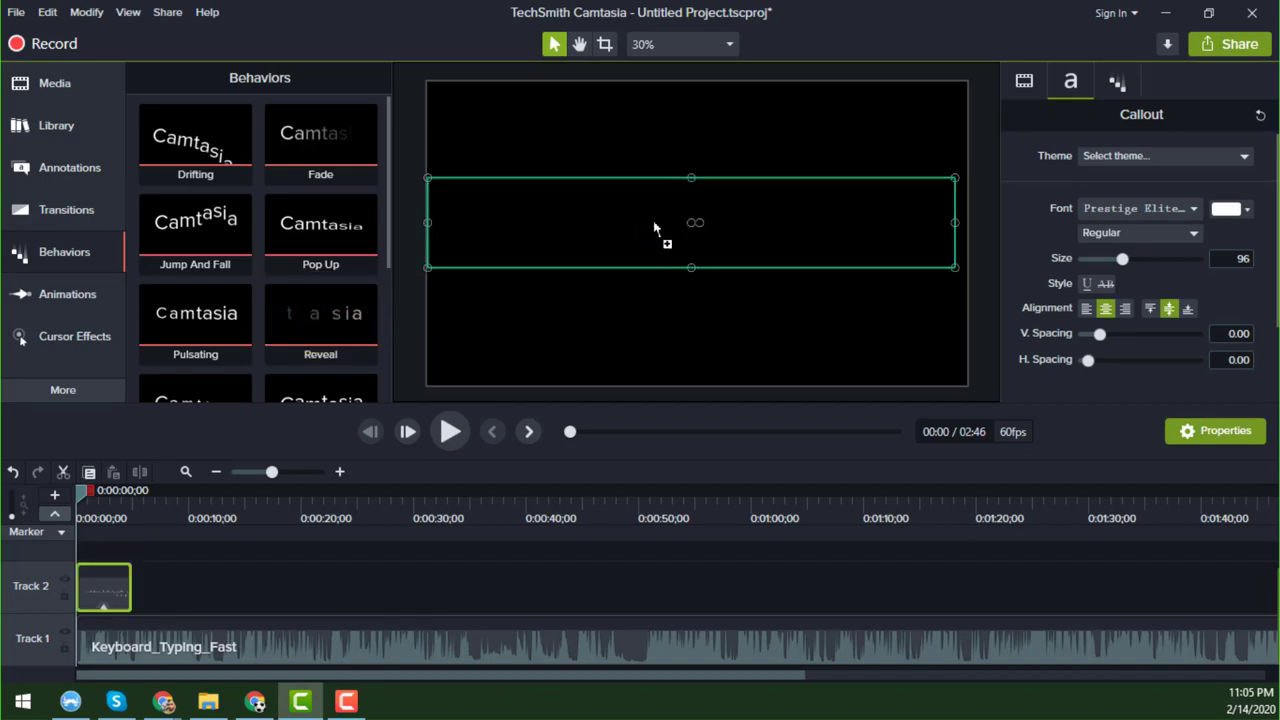
left_click(187, 648)
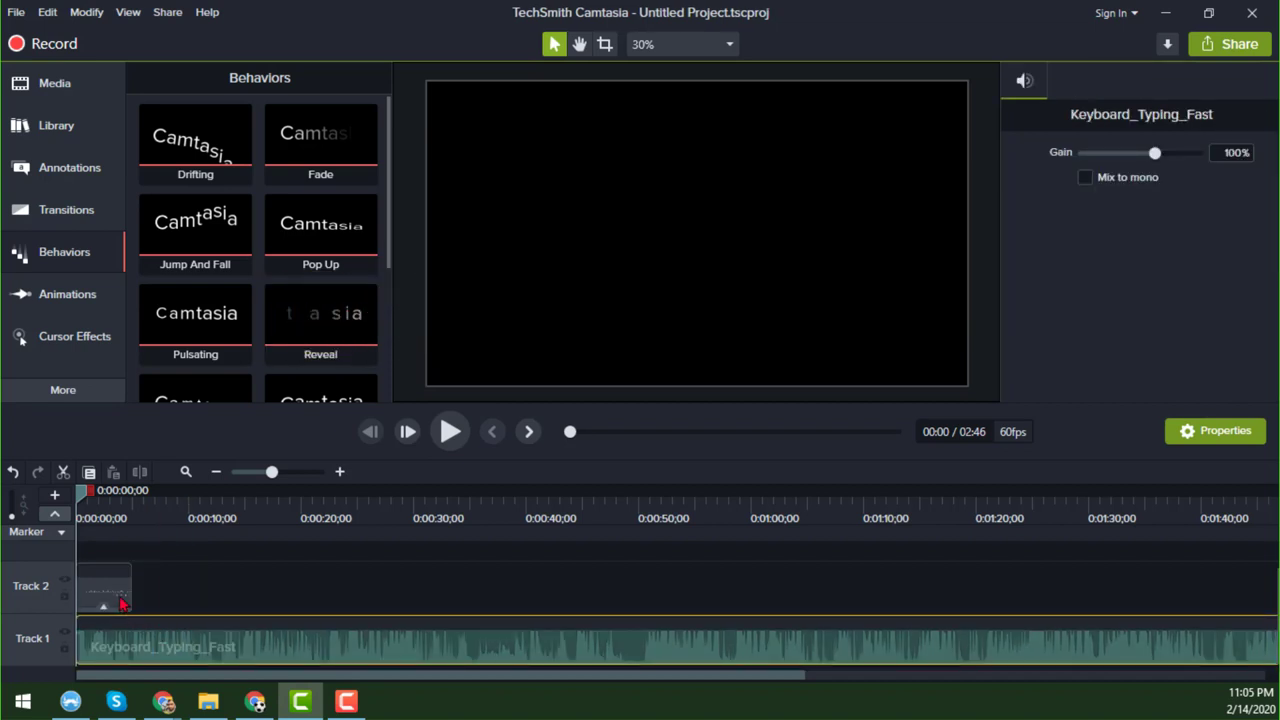